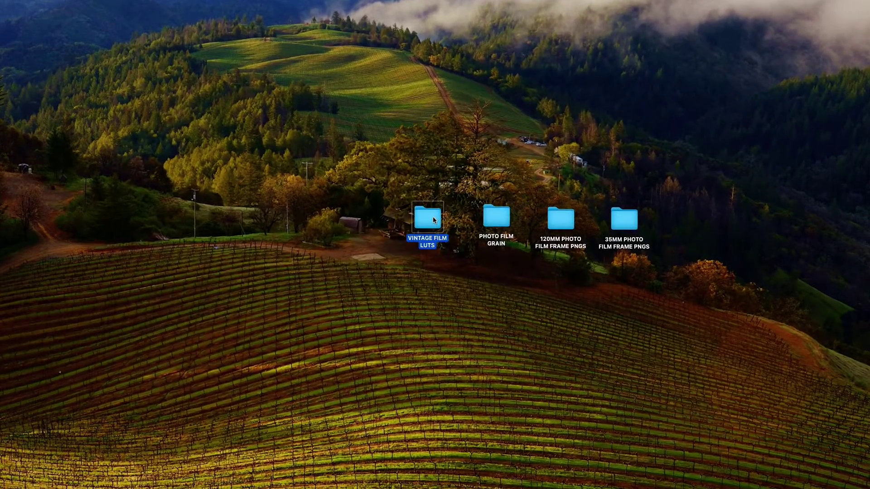
Step: Open the VINTAGE FILM LUTS folder, and in a second Finder window open Applications > Adobe Photoshop 2024 > Presets > 3DLUTs
double_click(430, 220)
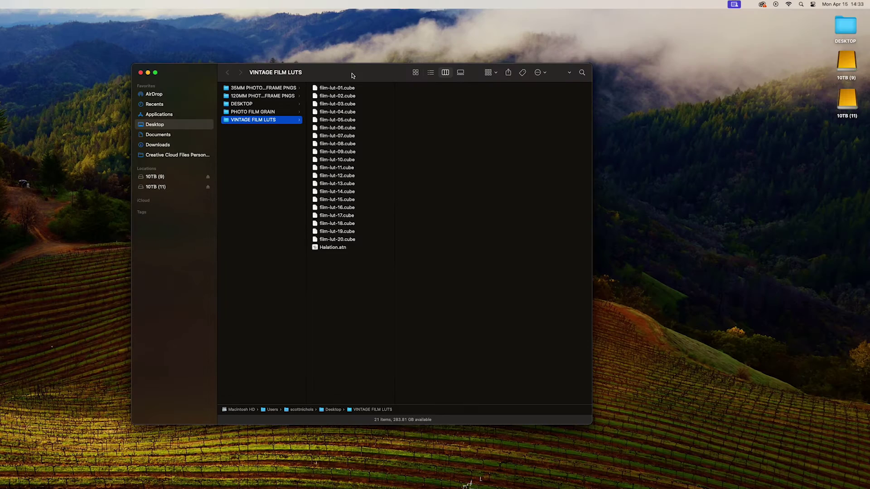
key(super+n)
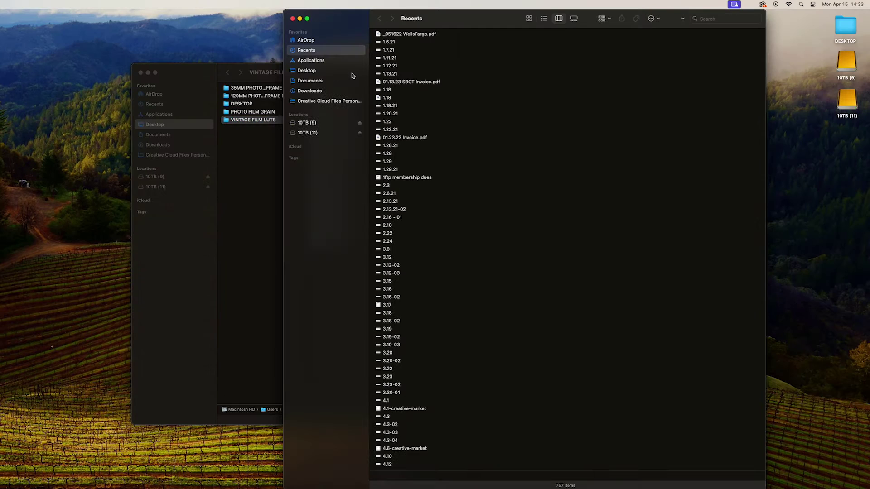
click(315, 63)
click(401, 84)
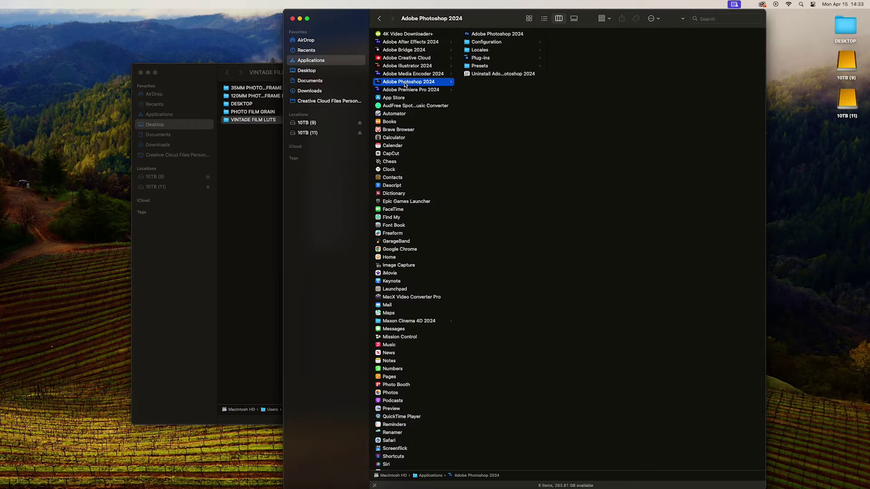
click(476, 68)
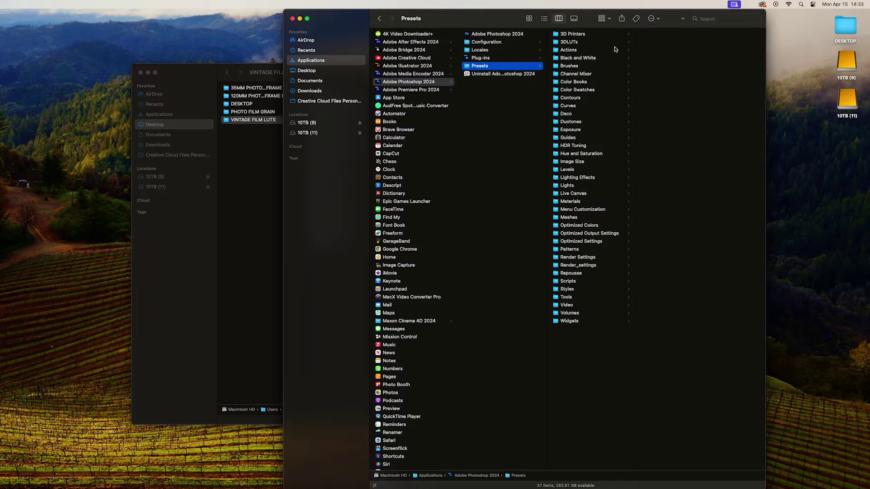
click(567, 42)
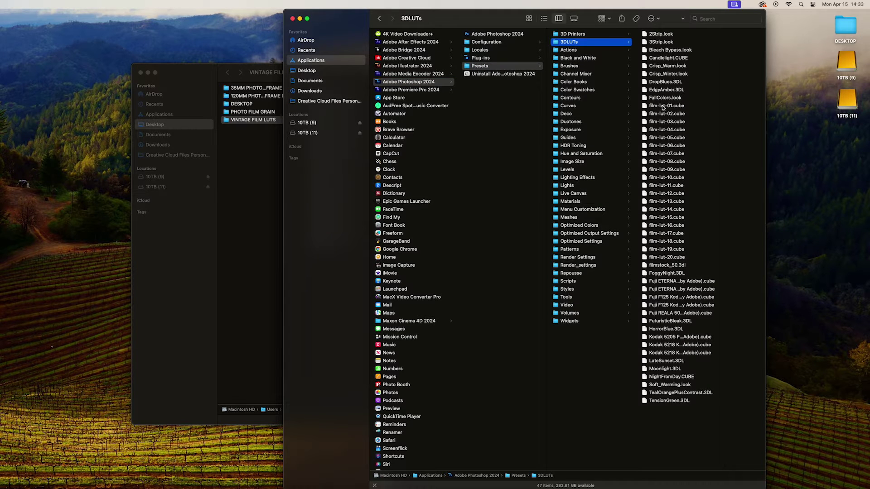
Step: Place the VINTAGE FILM LUTS window beside the 3DLUTs window and select film-lut-01.cube through film-lut-20.cube
drag(184, 73, 138, 68)
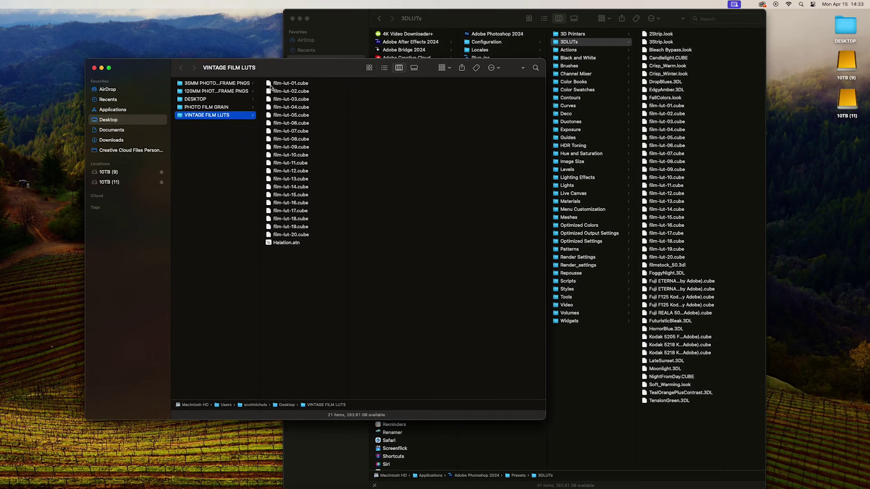
key(Right)
shift+click(304, 235)
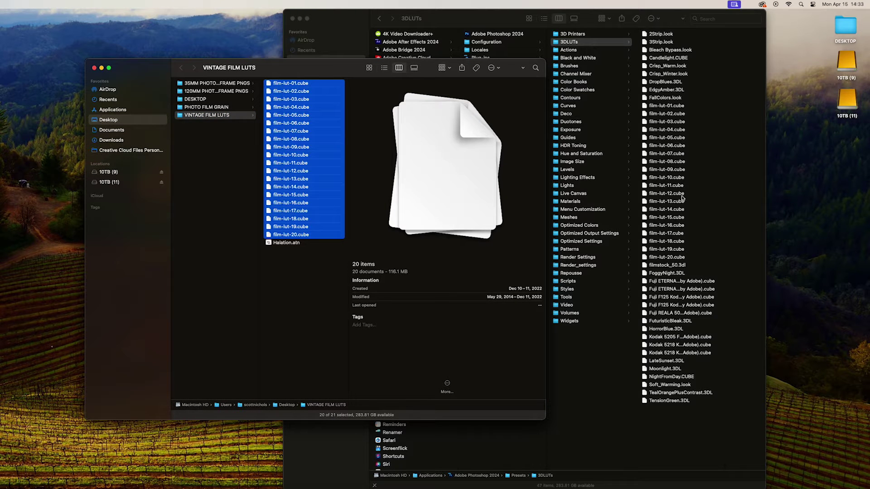
click(341, 12)
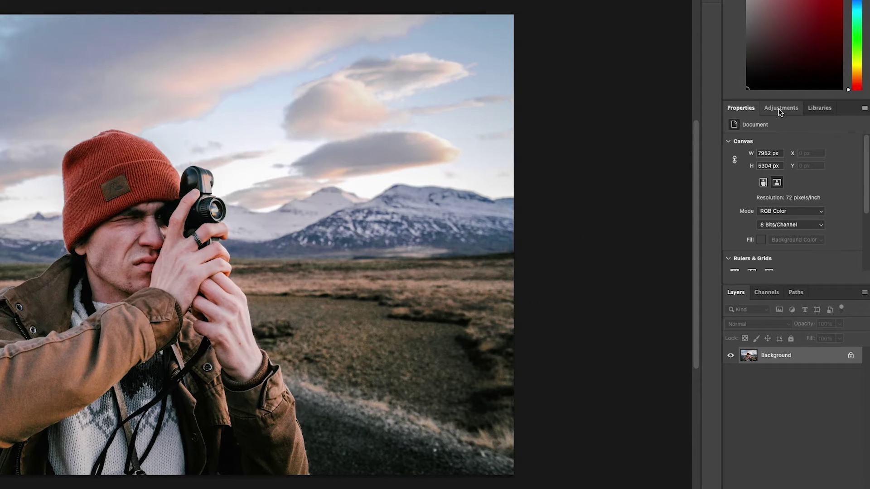
Step: In Photoshop, add a Color Lookup adjustment layer using film-lut-09.cube and toggle its visibility to compare with the original
click(779, 108)
scroll(779, 223, down, 5)
scroll(779, 223, down, 3)
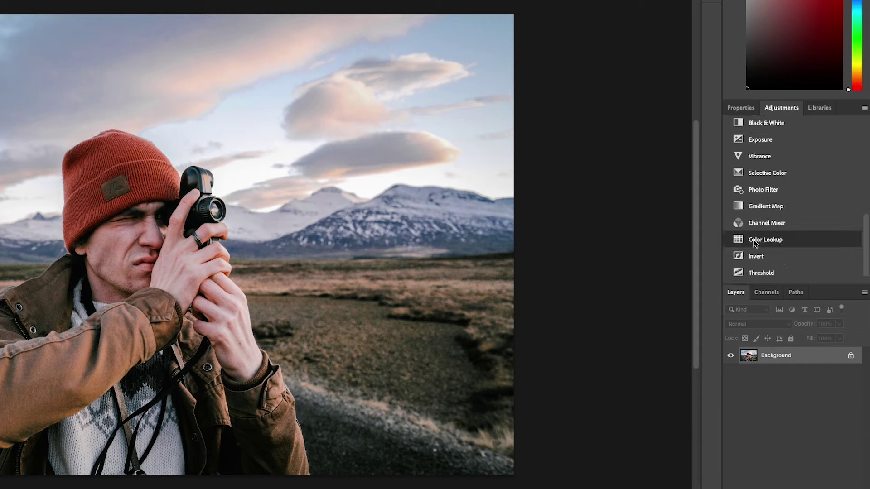
click(757, 239)
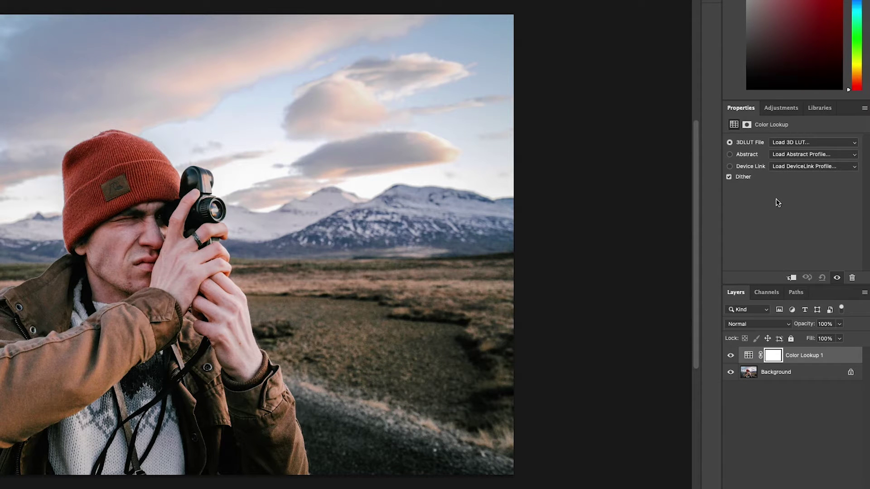
click(854, 143)
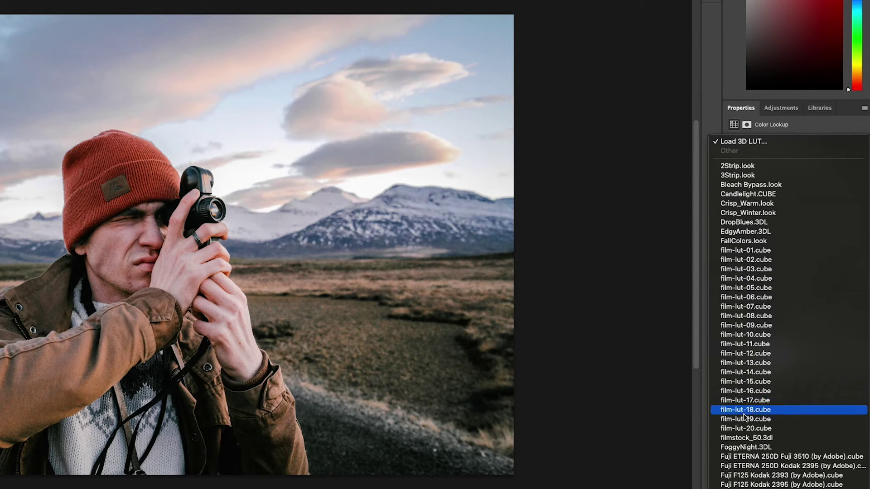
click(742, 325)
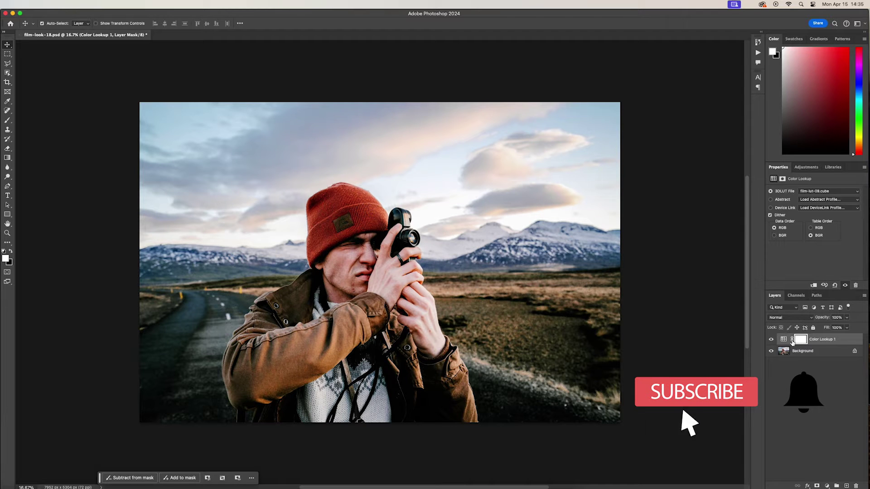
click(771, 340)
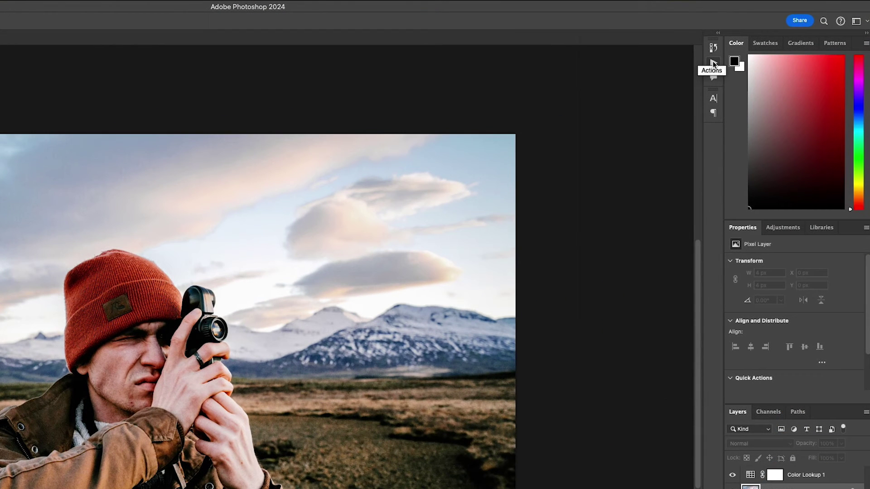
Step: Show the available actions and browse for Halation.atn in the Desktop's VINTAGE FILM LUTS folder, without loading it
click(758, 53)
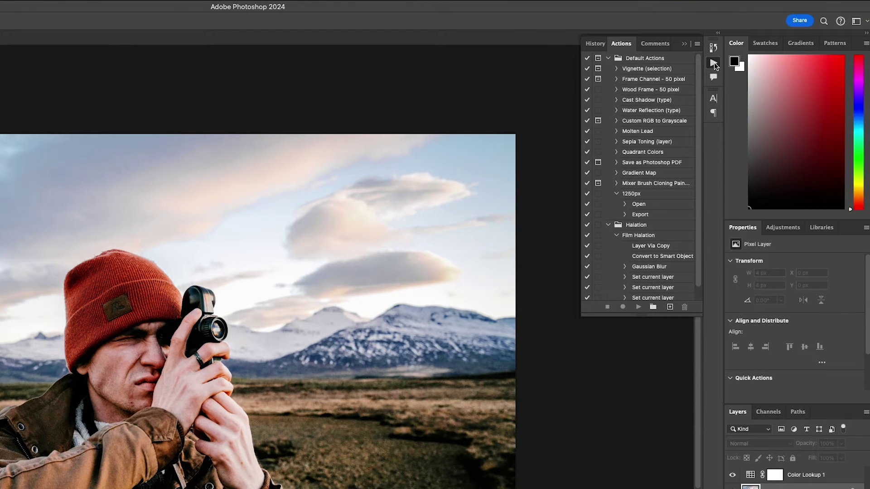
click(697, 44)
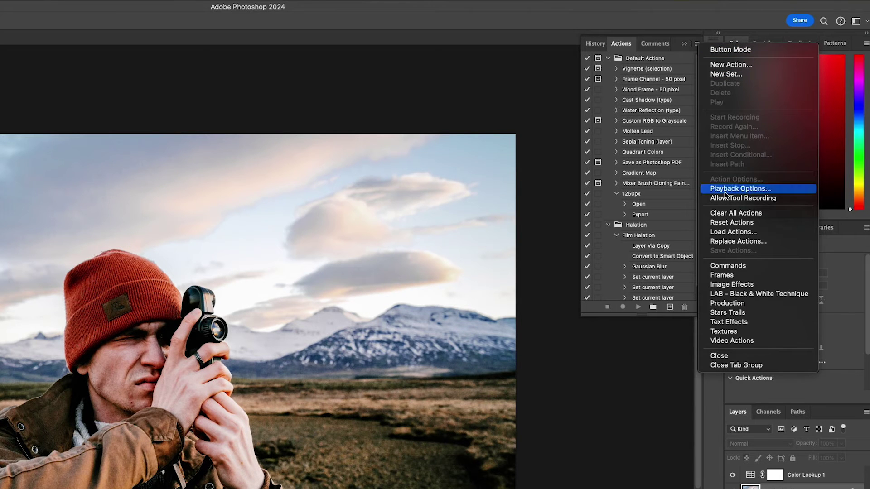
click(729, 232)
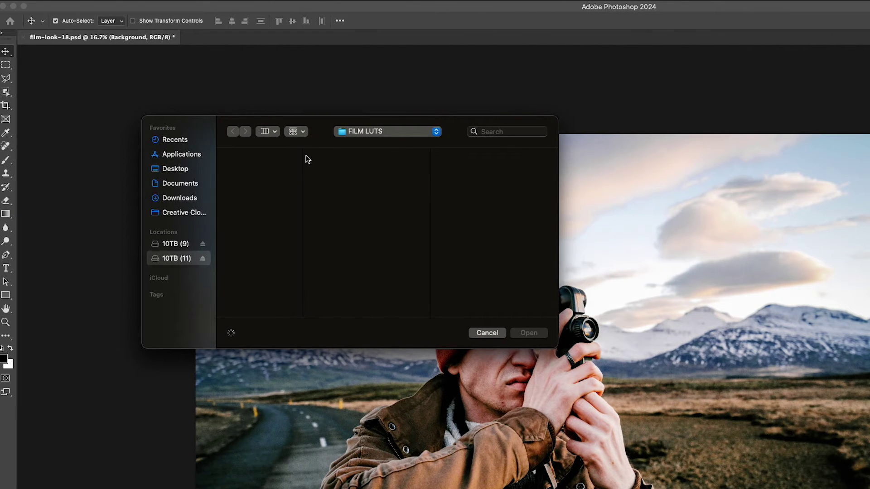
click(167, 169)
click(245, 203)
scroll(398, 270, down, 2)
scroll(380, 265, down, 3)
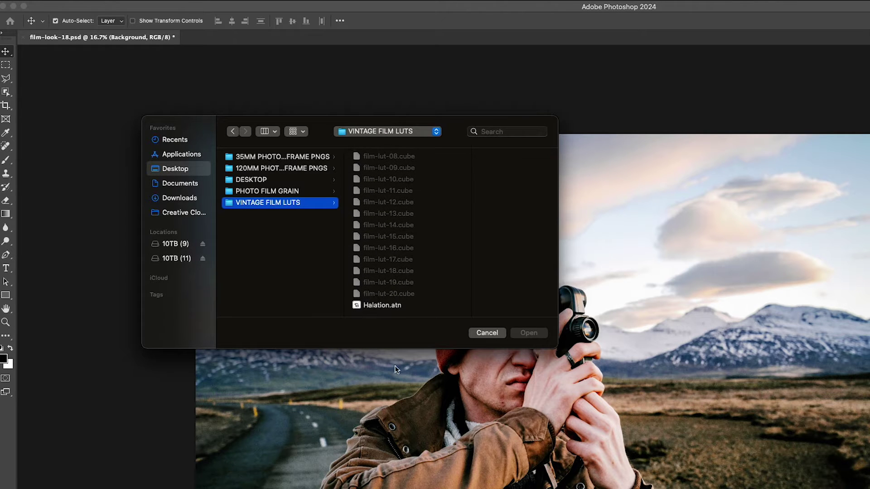
click(370, 308)
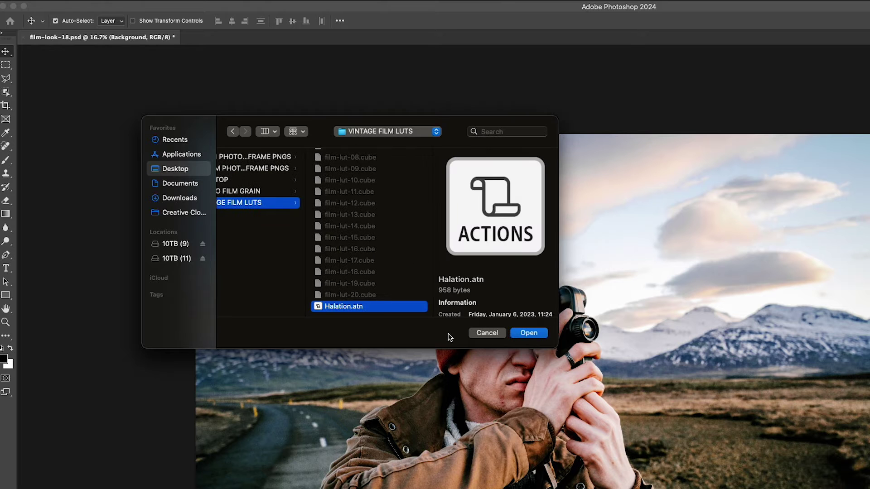
click(491, 333)
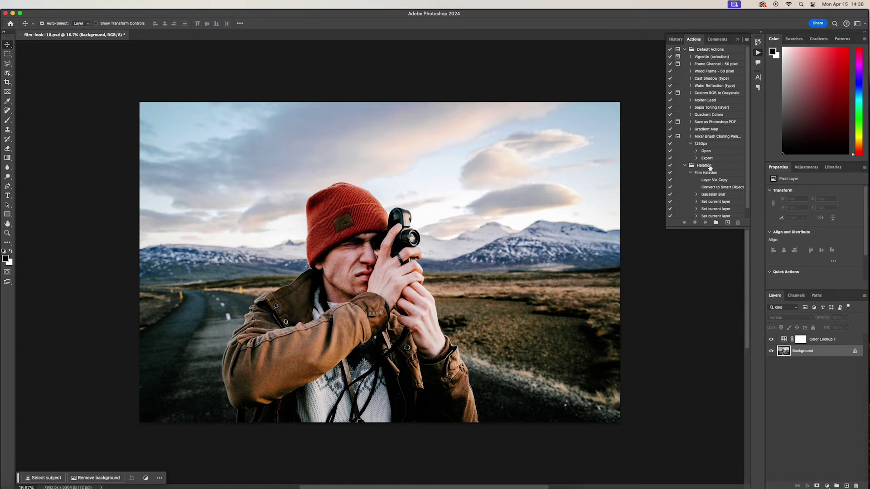
Step: Hide the Color Lookup 1 layer and play the Film Halation action on the Background layer
scroll(710, 167, down, 1)
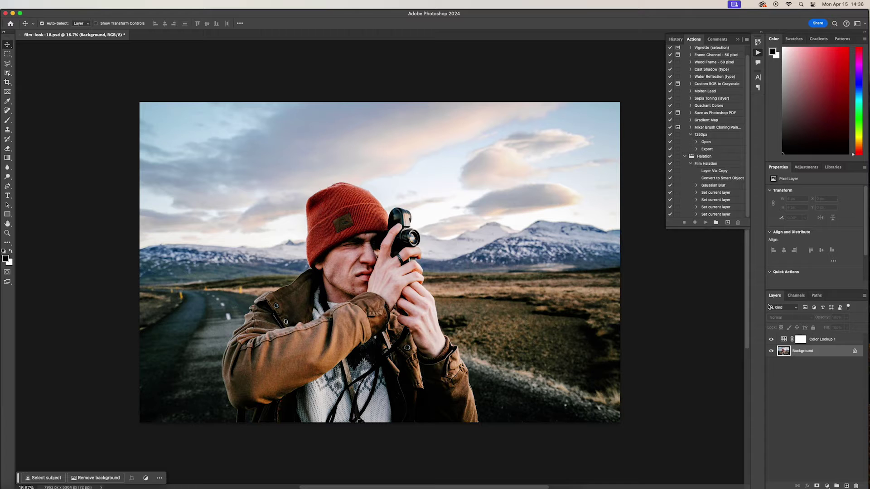
alt+click(772, 350)
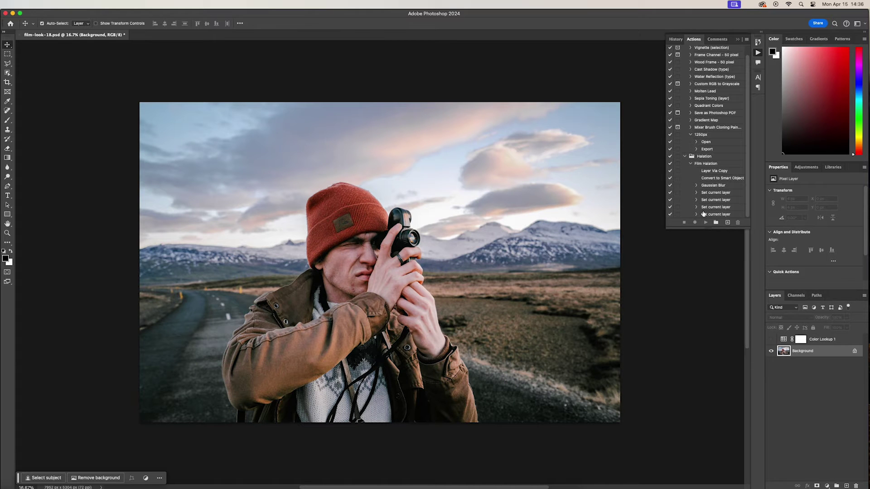
click(704, 165)
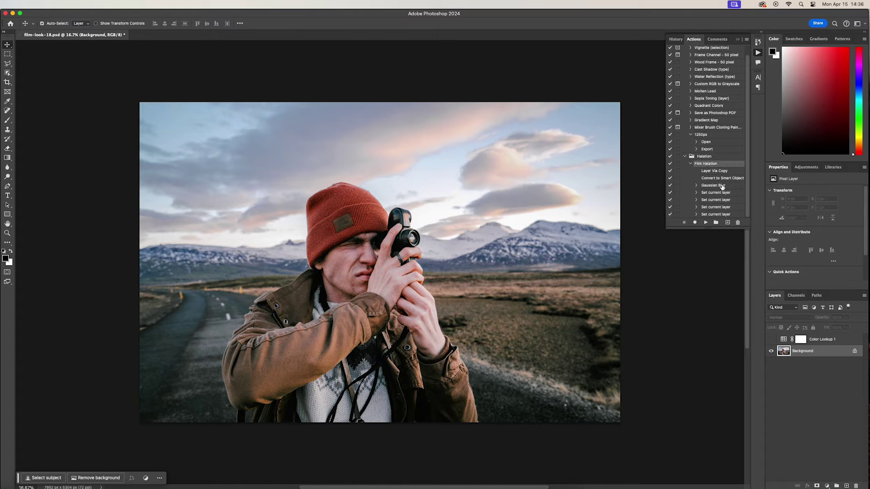
click(706, 223)
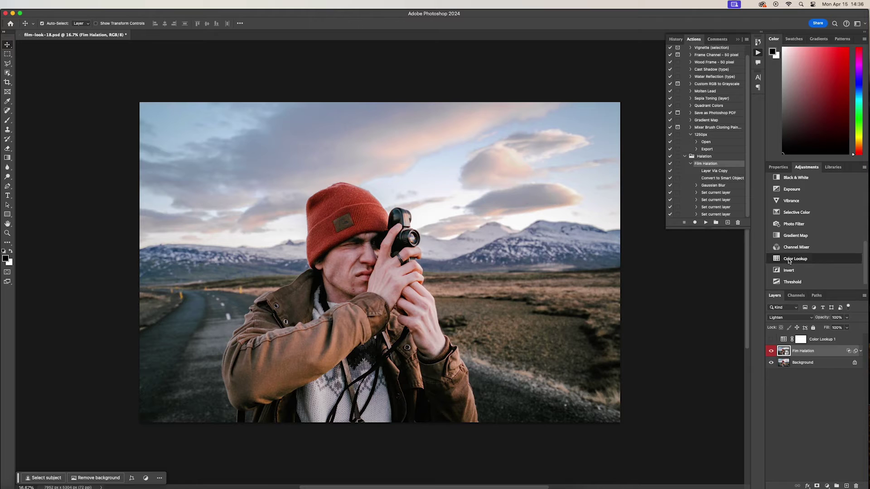
Step: Add another Color Lookup adjustment above the Film Halation layer, and delete both Color Lookup layers
click(791, 258)
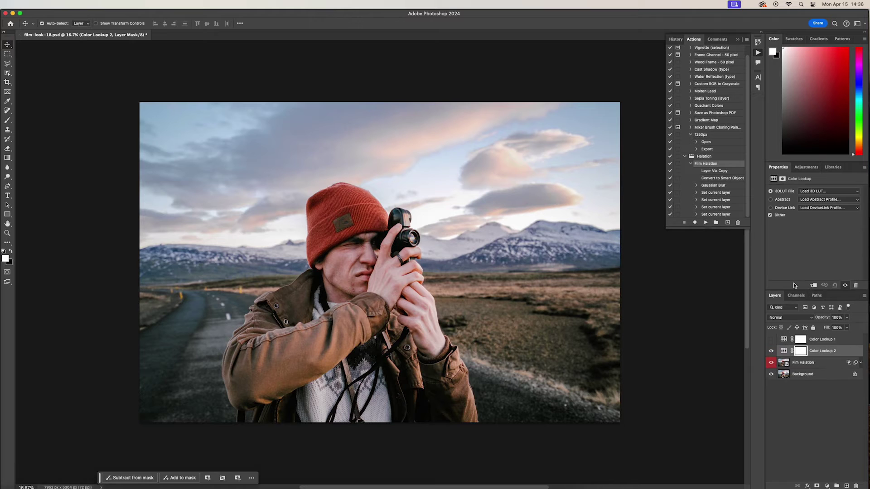
click(820, 341)
key(Delete)
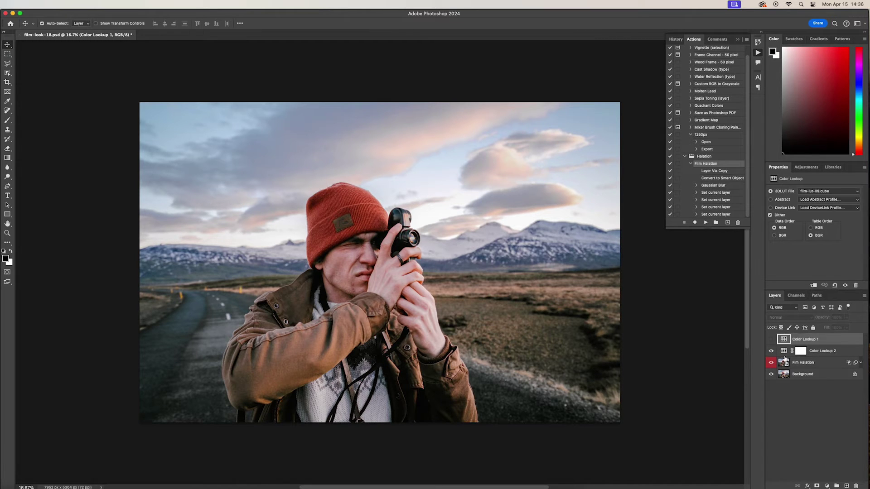
key(Delete)
key(Delete)
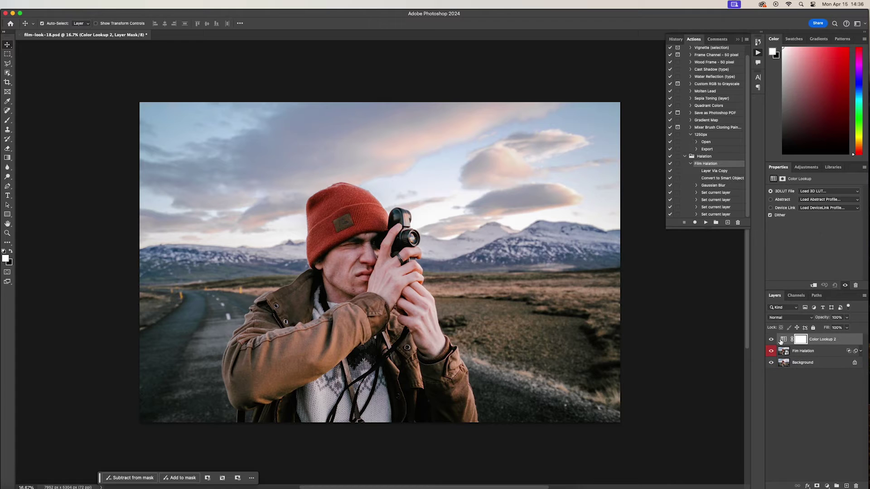
Step: Add a Color Lookup adjustment above the Film Halation layer and load film-lut-01.cube into it
click(808, 167)
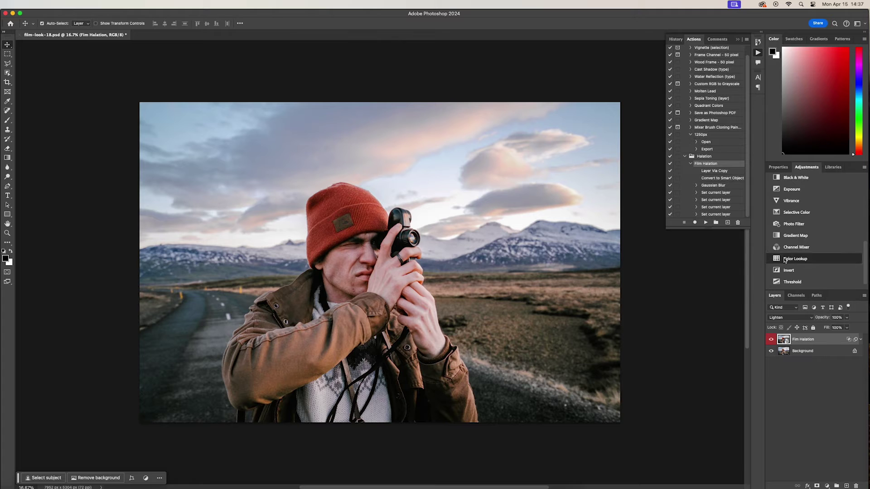
click(786, 259)
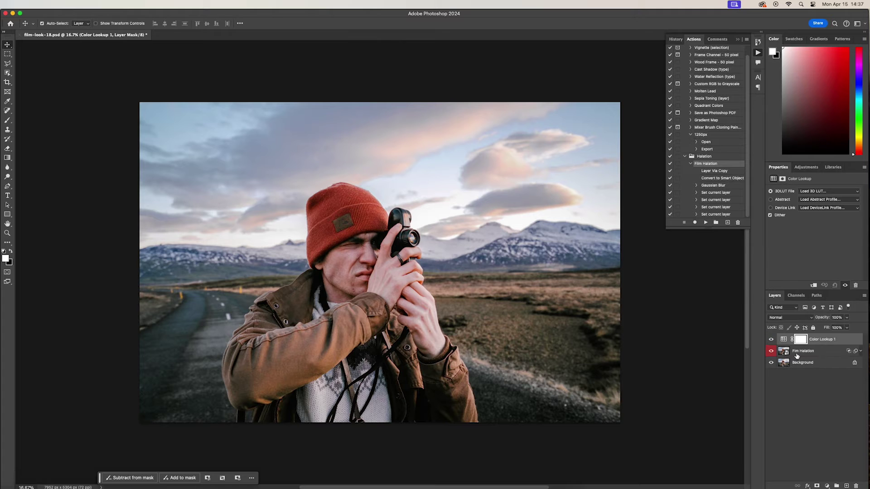
click(858, 194)
click(816, 268)
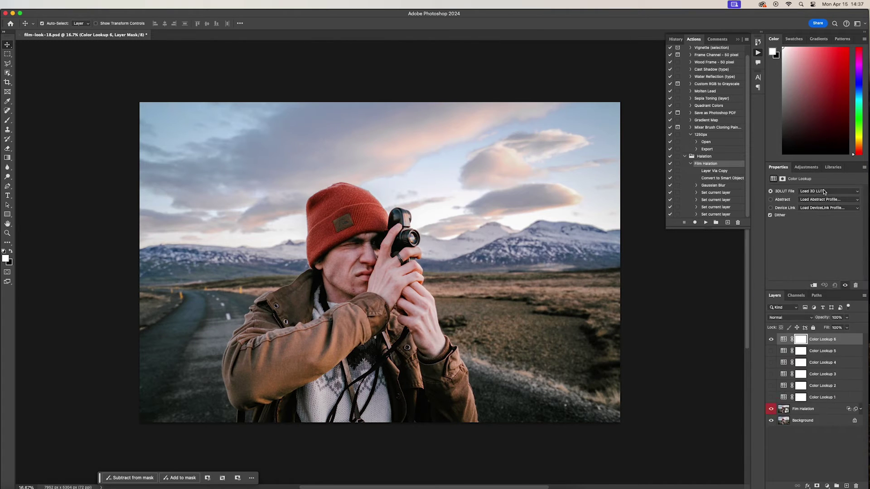
Step: Load film-lut-06.cube into Color Lookup 6 and continue adding one Color Lookup layer per LUT up to film-lut-20.cube
click(824, 192)
click(816, 301)
click(806, 167)
click(789, 260)
click(825, 191)
click(788, 365)
Step: Enlarge the layer list to fit all twenty Color Lookup layers and hide Color Lookup 20
scroll(784, 374, down, 5)
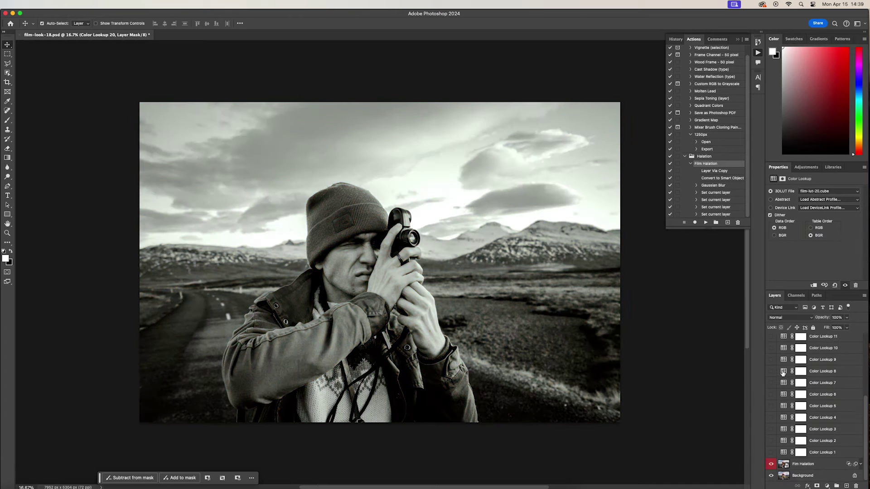
scroll(782, 372, up, 2)
drag(790, 290, 793, 178)
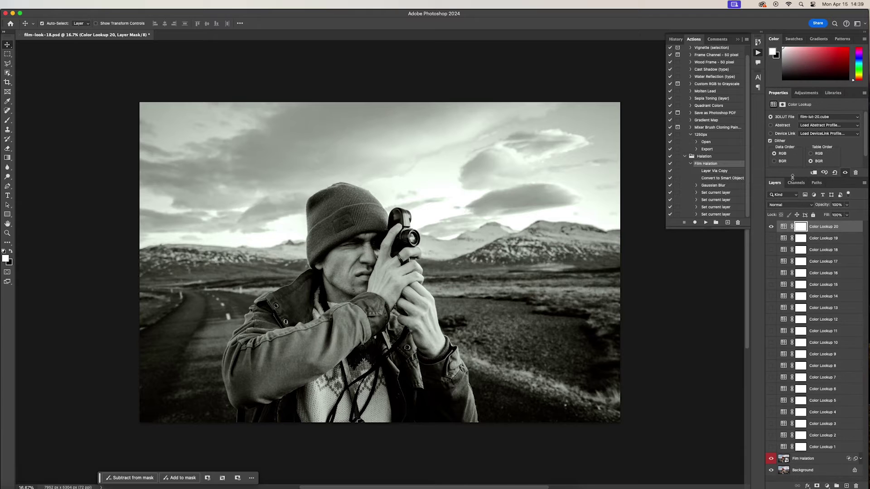
click(771, 227)
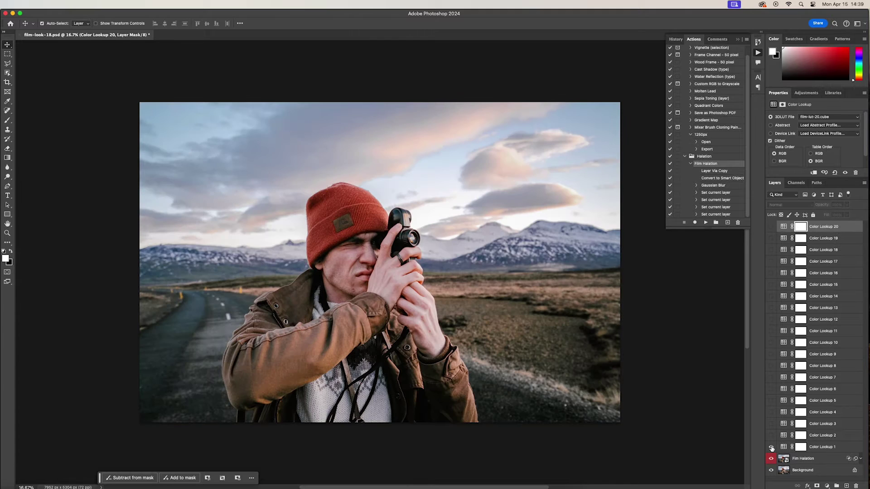
Step: Preview the film LUTs by showing and hiding Color Lookup 1 through 20 one at a time, ending with Color Lookup 17 shown
click(771, 448)
click(772, 448)
click(772, 435)
click(771, 436)
click(771, 424)
click(771, 425)
click(772, 412)
click(772, 412)
click(771, 402)
click(772, 401)
click(772, 390)
click(771, 378)
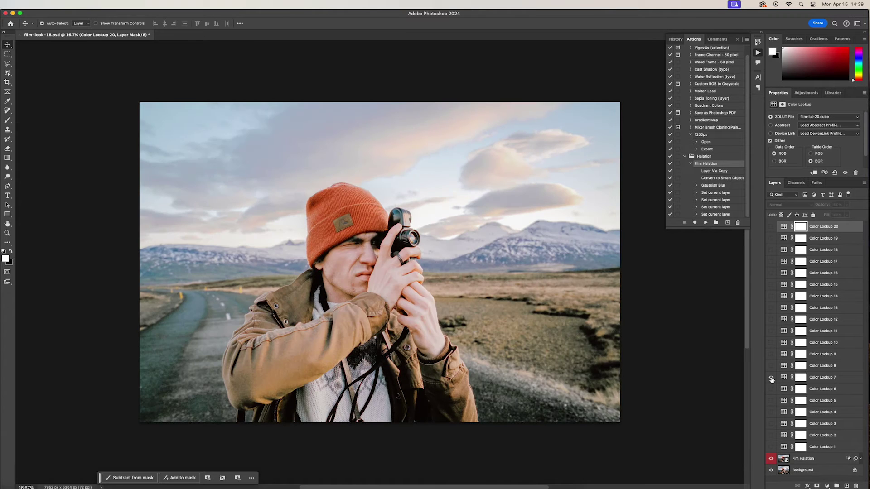
click(772, 378)
click(771, 367)
click(772, 367)
click(771, 356)
click(771, 356)
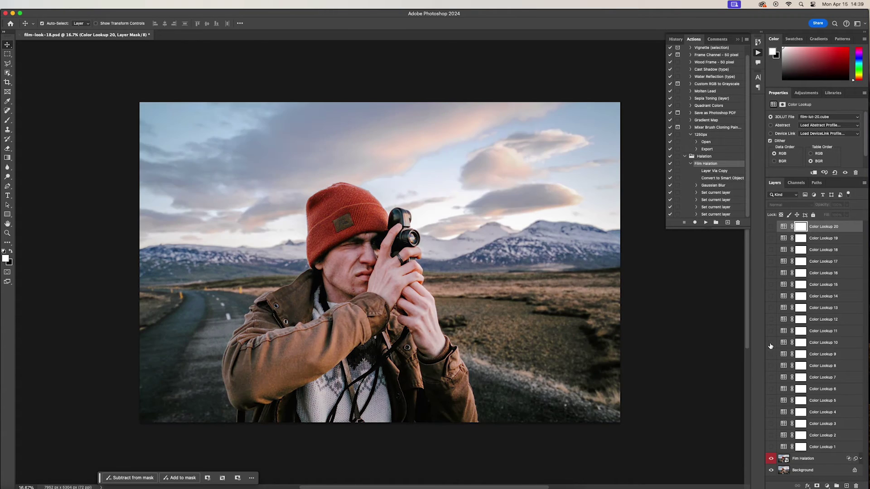
click(771, 343)
click(771, 343)
click(771, 332)
click(770, 332)
click(771, 320)
click(771, 319)
click(771, 309)
click(771, 308)
click(771, 297)
click(772, 296)
click(771, 284)
click(771, 285)
click(771, 273)
click(771, 273)
click(771, 261)
click(771, 262)
click(771, 249)
click(770, 250)
click(772, 238)
click(771, 238)
click(772, 227)
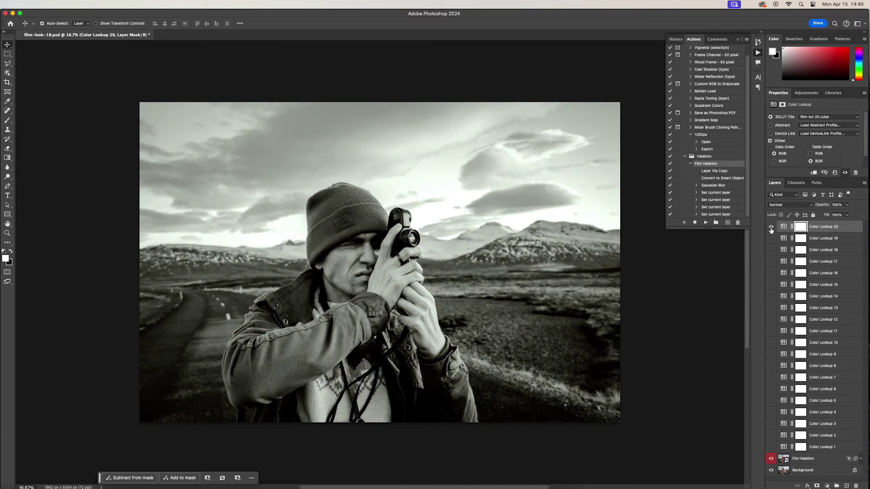
click(771, 226)
click(772, 261)
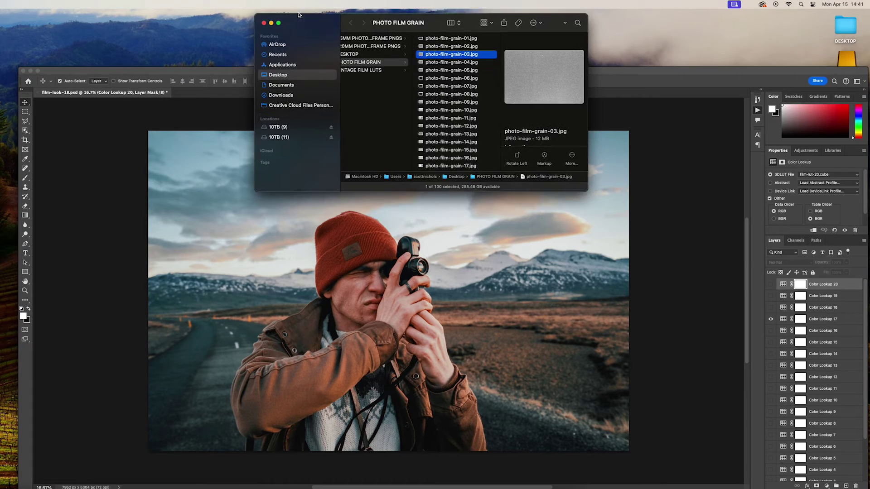
Step: Place photo-film-grain-03.jpg above the Color Lookup layers, scaled to about 8136 × 5514 px to cover the canvas, and set its blend mode to Overlay
drag(440, 50, 506, 298)
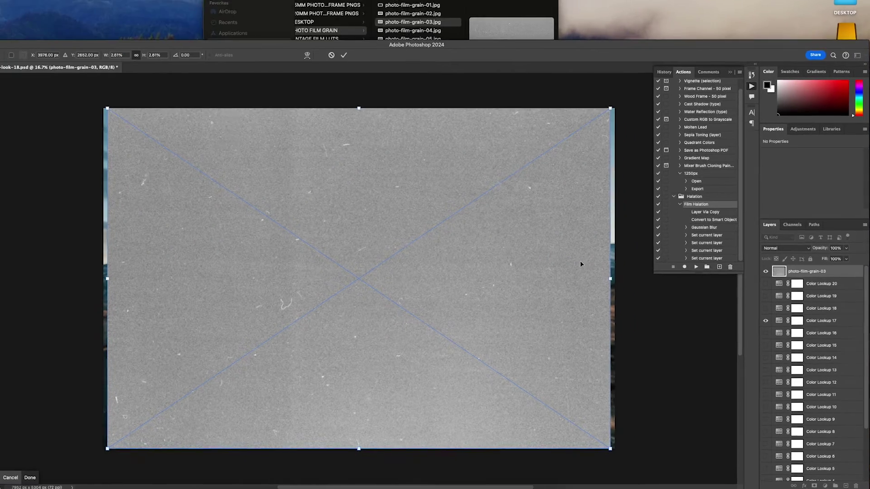
drag(625, 291, 632, 291)
drag(152, 291, 140, 291)
drag(5, 257, 5, 256)
key(Return)
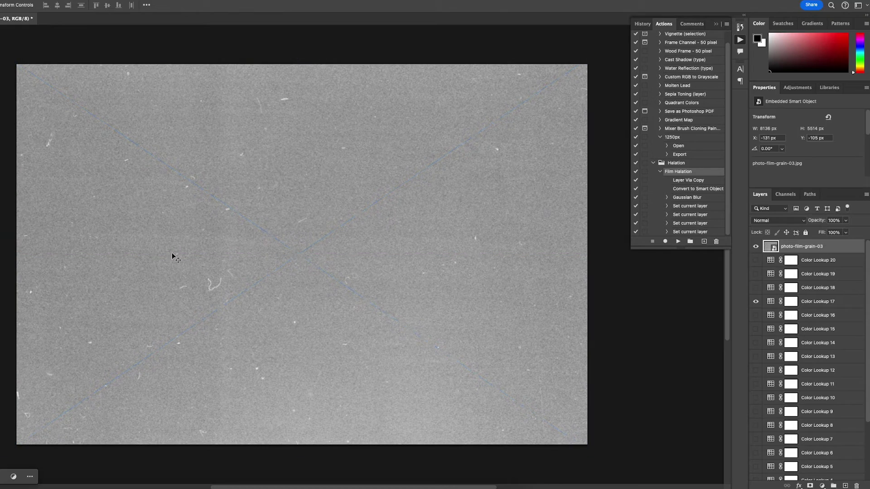
click(776, 221)
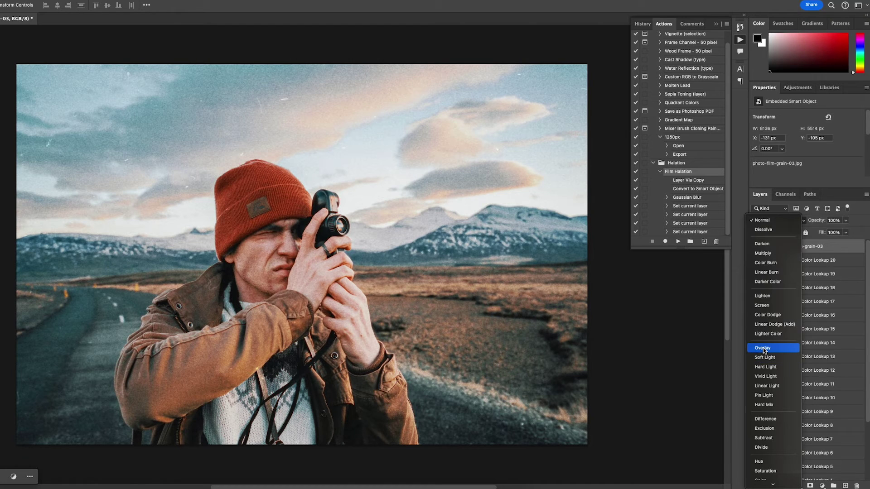
click(763, 348)
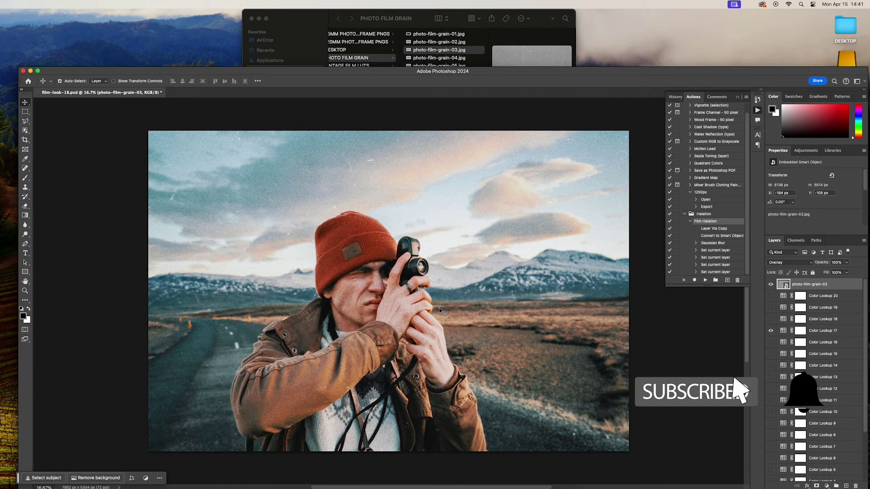
Step: Switch to Finder and place frame 03 from the 120MM photo film frame PNGs folder into the Photoshop document above the grain layer
click(316, 18)
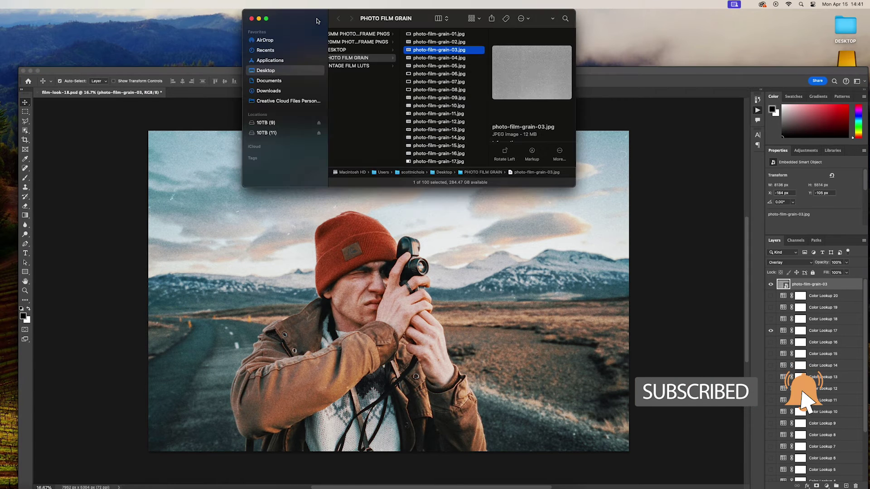
scroll(356, 57, left, 2)
click(359, 42)
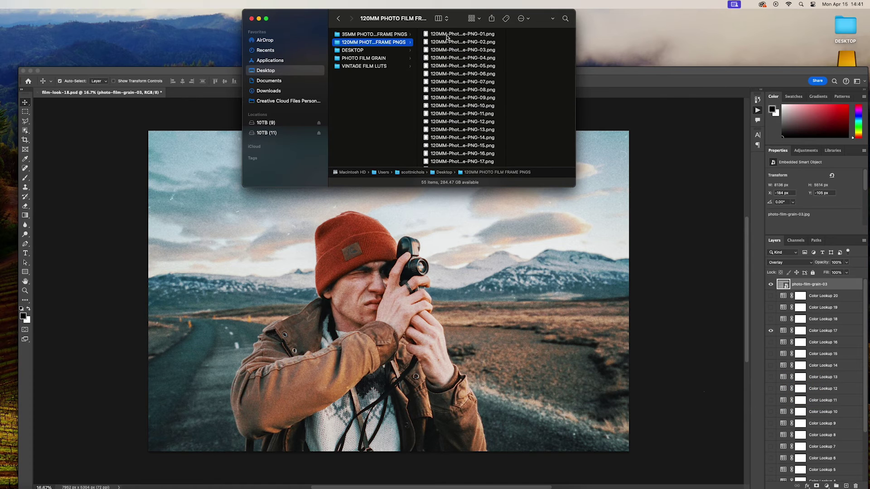
click(442, 50)
drag(419, 46, 444, 312)
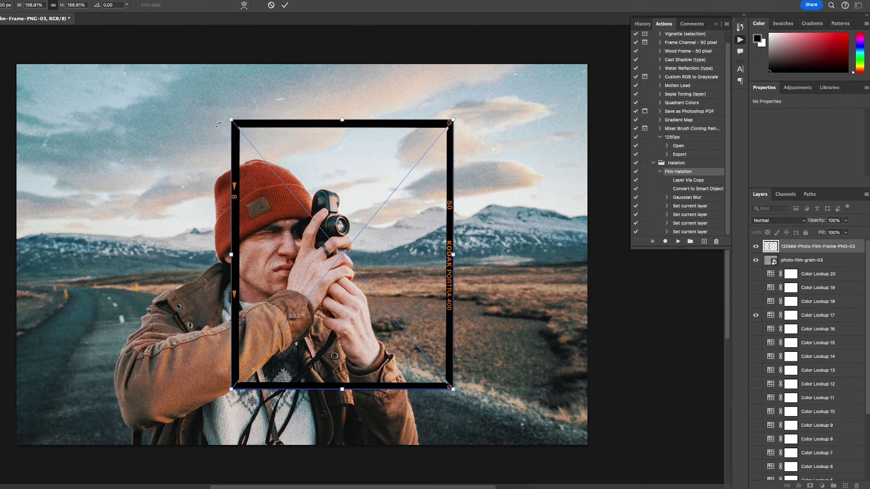
Step: Rotate the placed film frame to -90° and scale it to about 268% so it fits the canvas height, flush with the canvas's left edge
drag(218, 124, 295, 304)
drag(207, 255, 16, 255)
drag(246, 442, 247, 444)
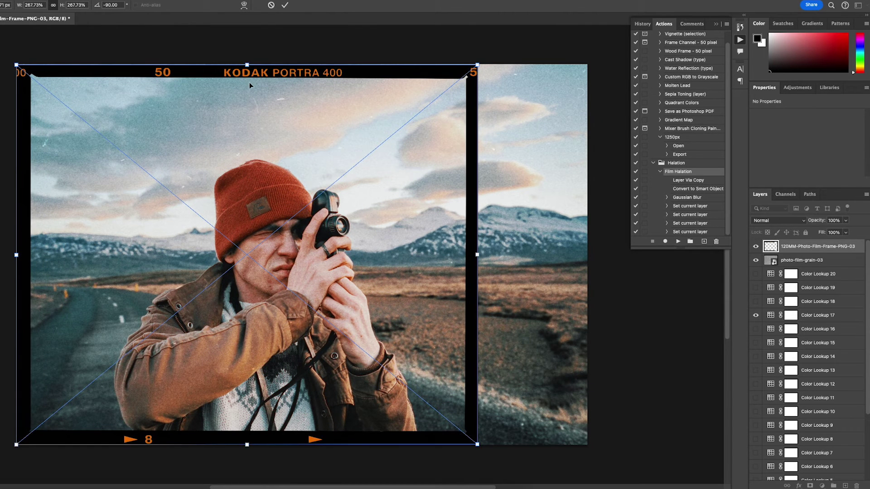
drag(247, 65, 247, 63)
drag(190, 95, 190, 95)
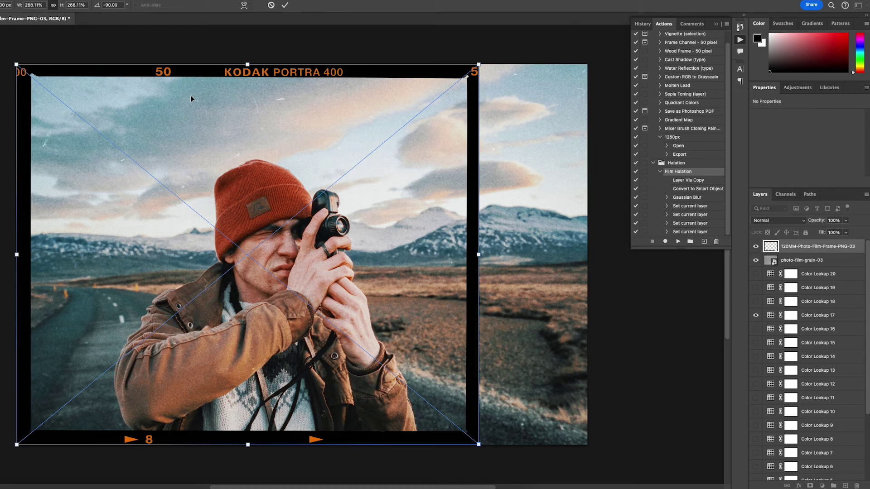
key(Return)
Step: Group the Color Lookup 1 through Color Lookup 20 layers
scroll(791, 288, down, 5)
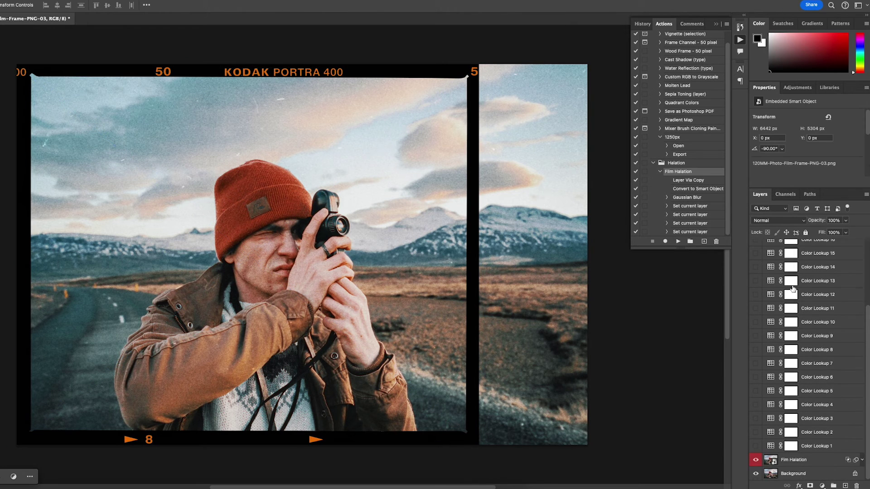
scroll(803, 467, up, 5)
scroll(313, 213, up, 5)
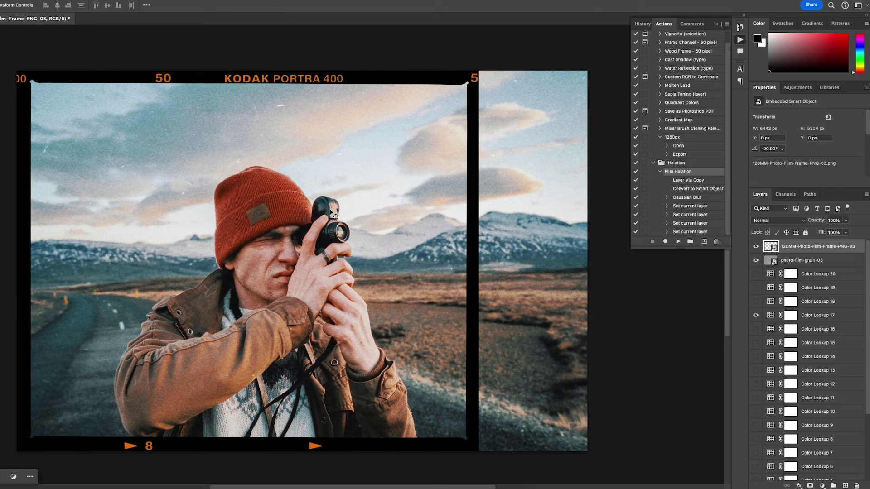
click(806, 277)
scroll(811, 336, down, 3)
shift+click(812, 446)
click(834, 486)
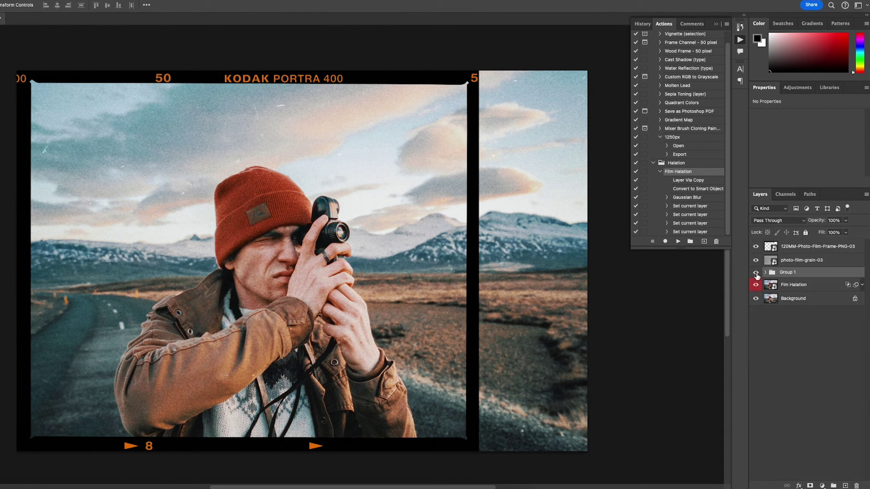
Step: Shift and enlarge the background photo and Film Halation layers together so the photographer sits more centrally inside the film frame
click(793, 299)
key(ctrl+t)
drag(366, 208, 345, 208)
drag(282, 71, 282, 42)
key(Return)
Step: Crop the canvas's right side to the outer edge of the film frame
scroll(393, 222, down, 3)
scroll(393, 222, up, 2)
key(c)
drag(592, 262, 538, 260)
key(Return)
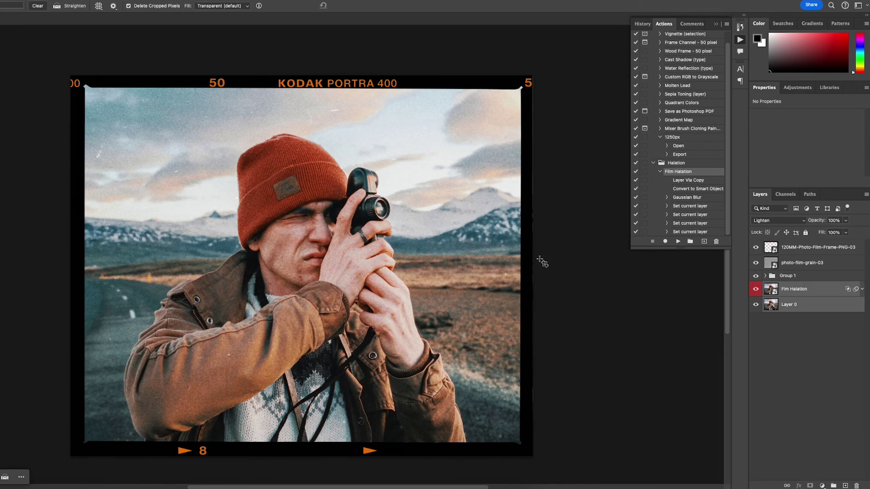